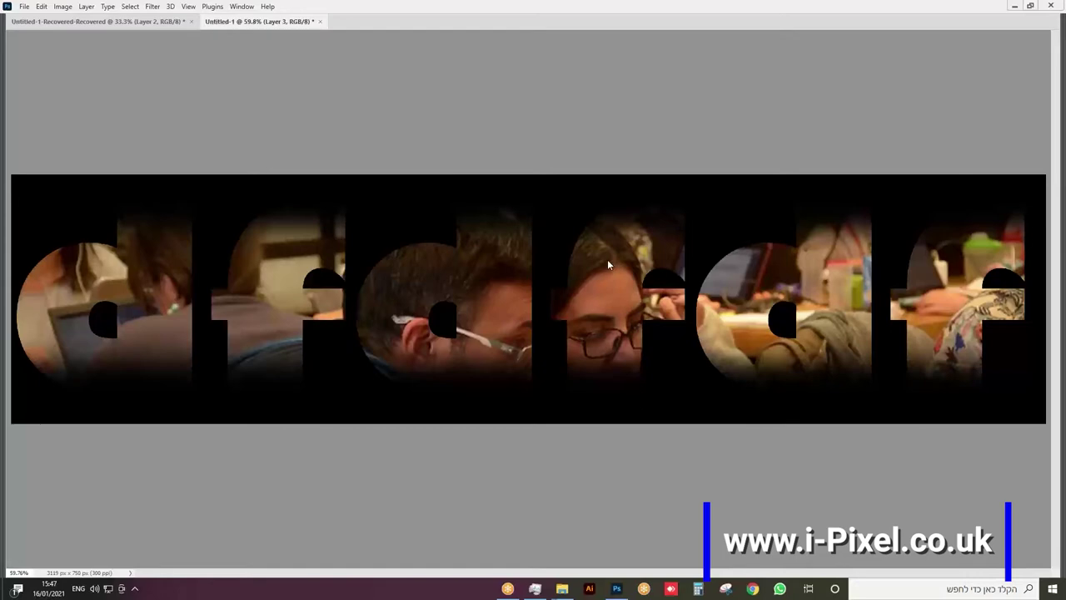
- Delete Group 1 and close Untitled-1 without saving, returning to the three-photo document
key(Tab)
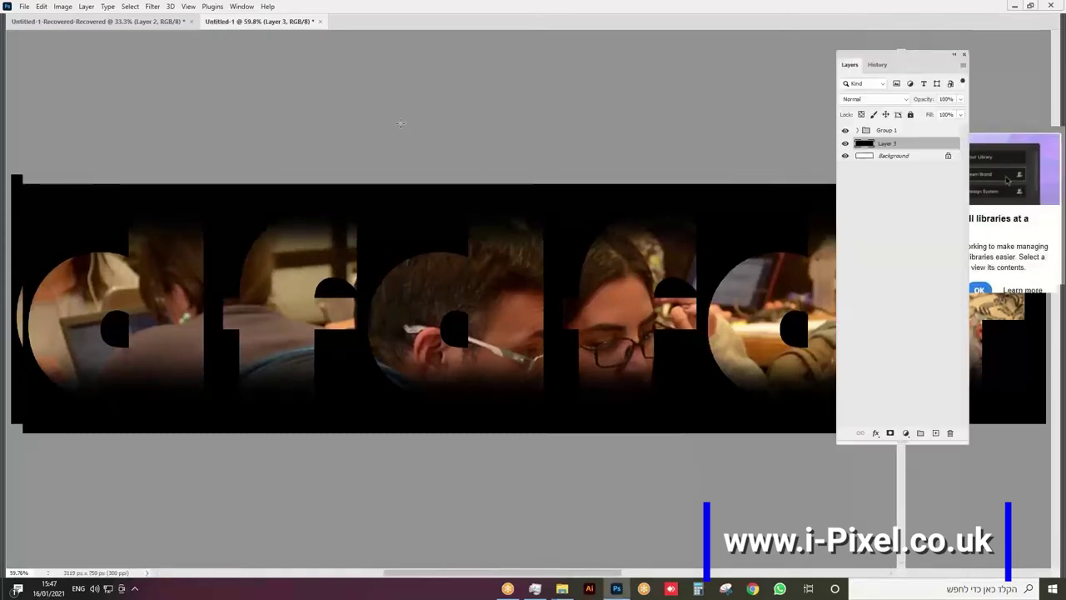
drag(886, 129, 951, 433)
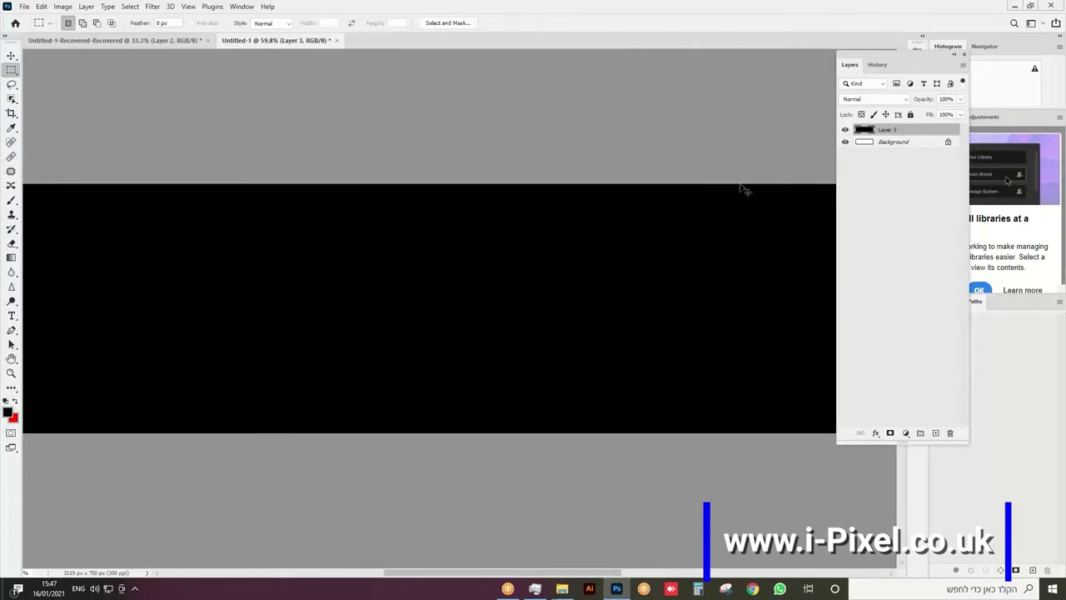
key(ctrl+w)
click(533, 220)
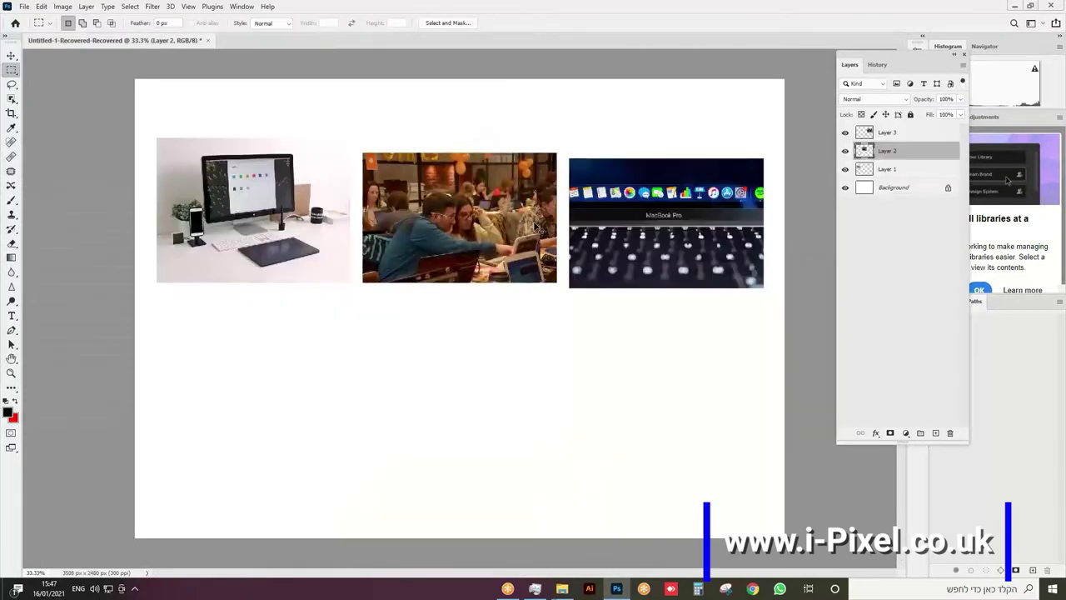
- Create a new A4 landscape document from the Print presets (297 × 210 mm, 300 ppi)
key(ctrl+n)
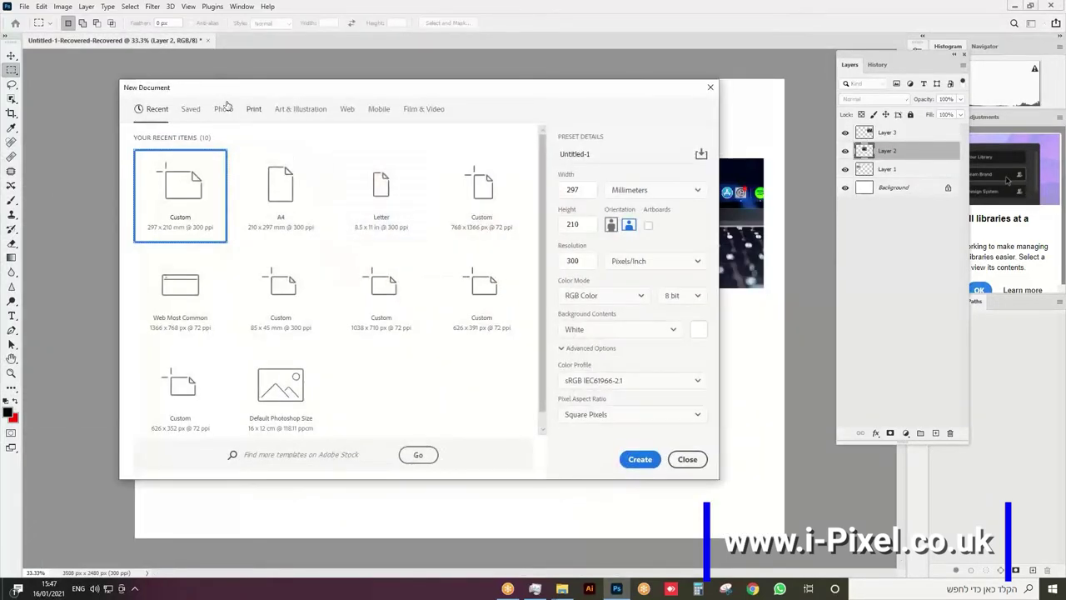
click(253, 109)
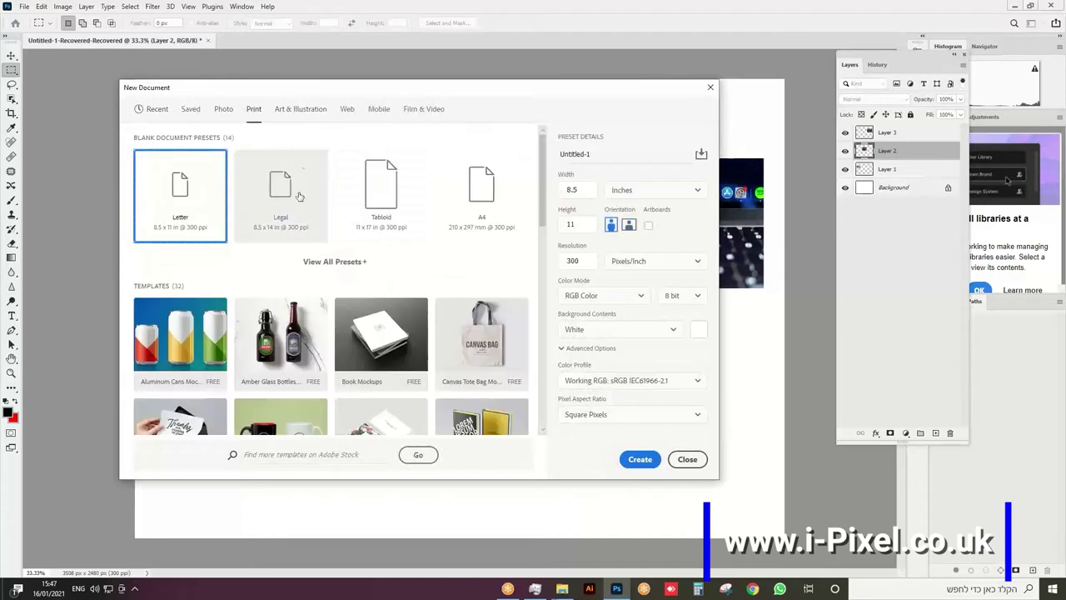
click(475, 194)
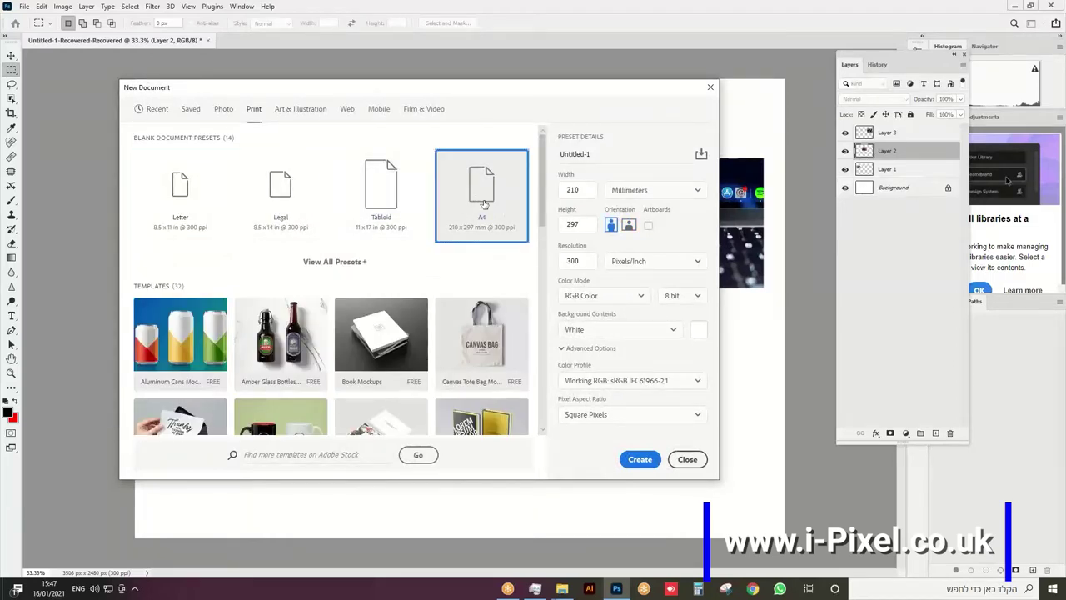
click(630, 225)
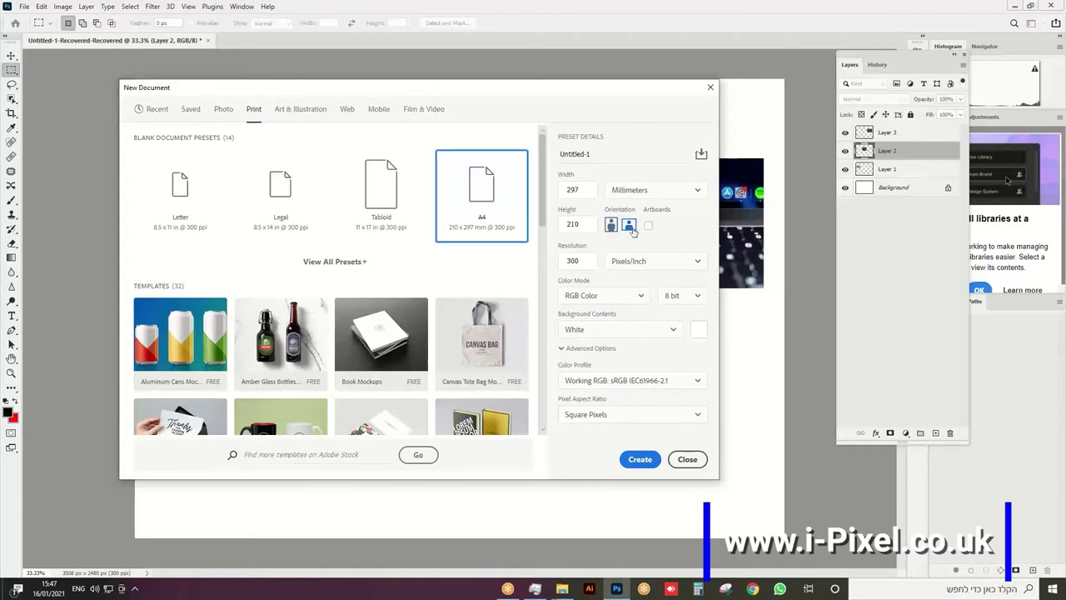
click(639, 459)
click(12, 55)
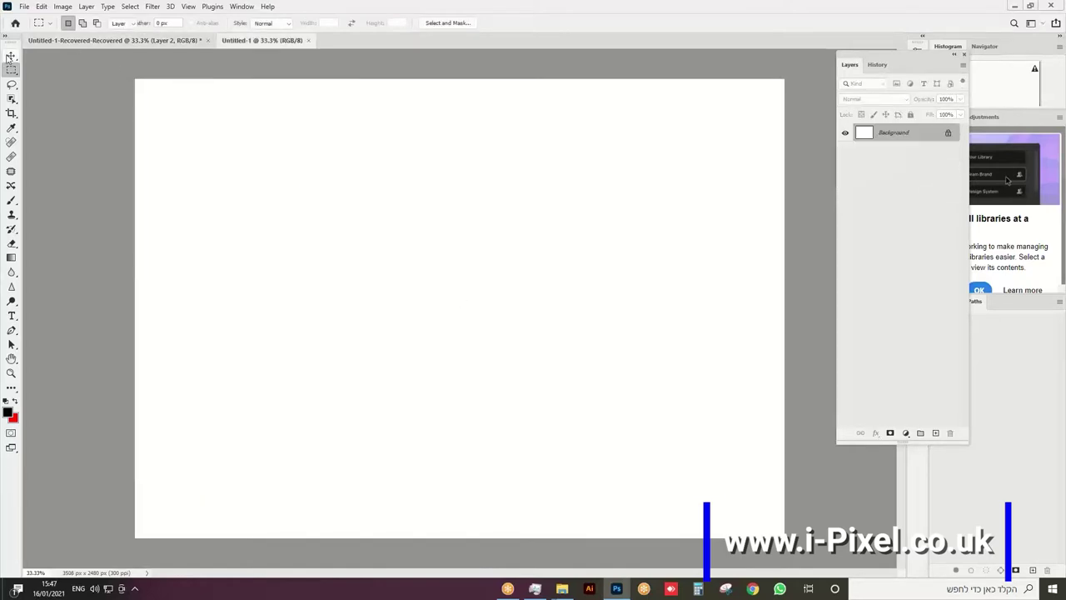
- Bring the laptop café photo into Untitled-1 as Layer 1, scaled to about 257% and centred
click(90, 40)
drag(451, 183, 355, 309)
key(ctrl+t)
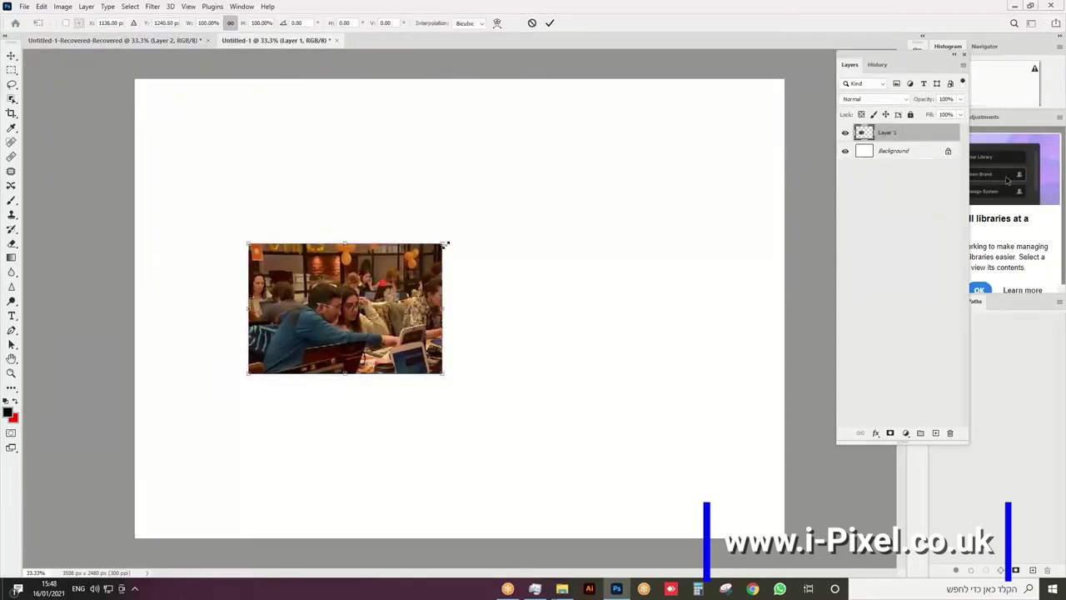
drag(445, 244, 708, 142)
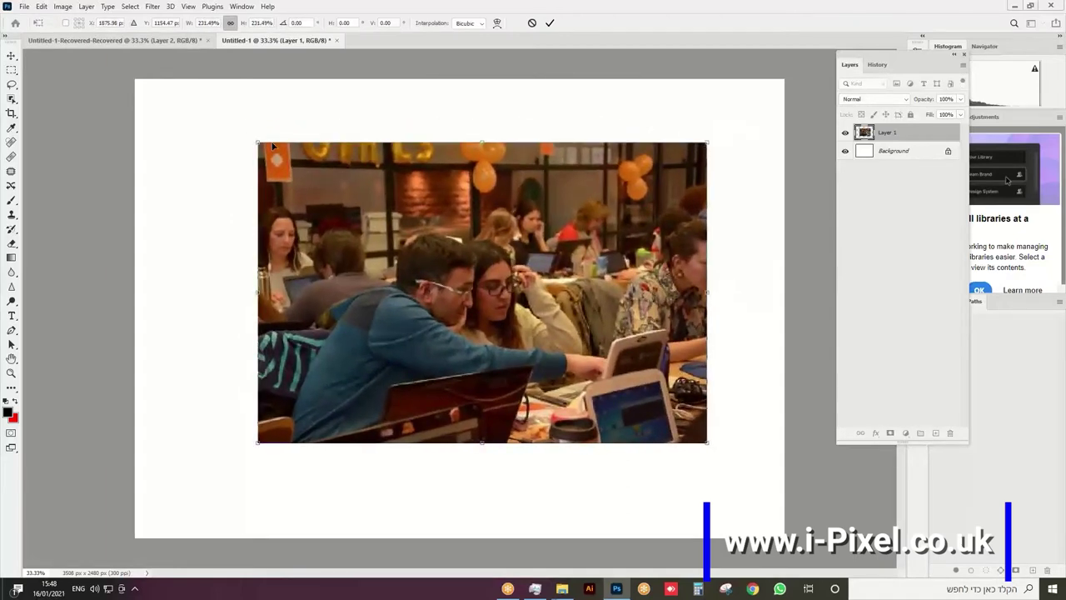
drag(263, 147, 211, 114)
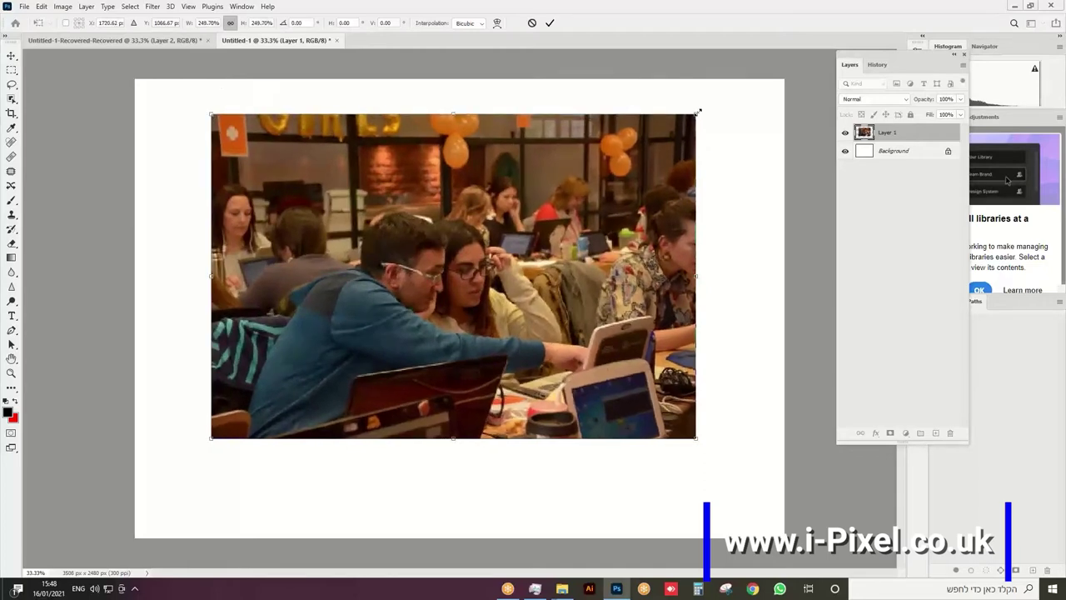
drag(698, 111, 709, 105)
drag(483, 251, 484, 261)
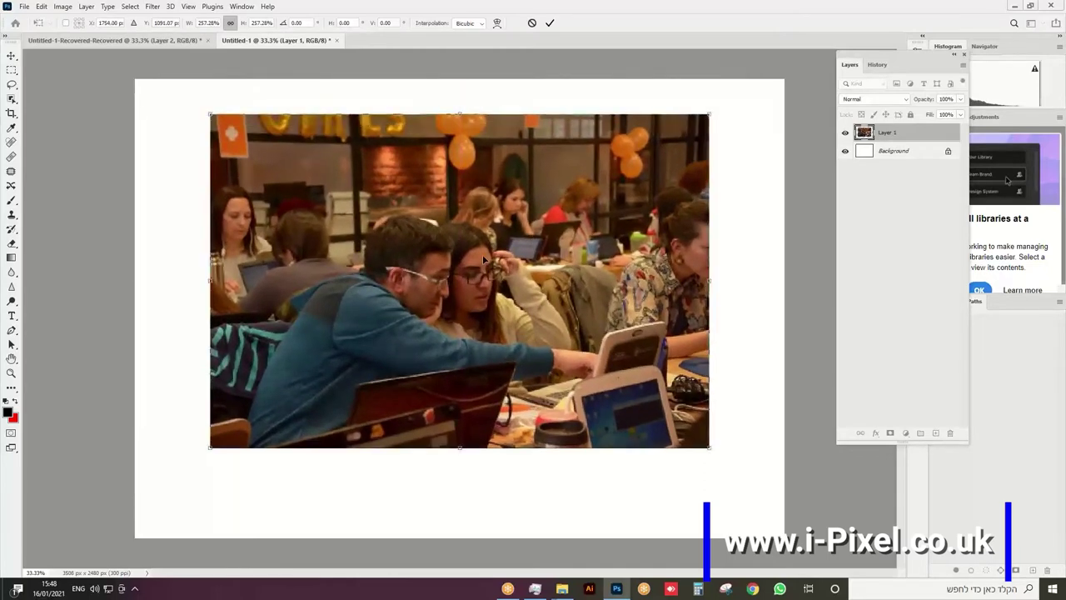
key(Return)
- Type the red Gill Sans Ultra Bold text 'Xcxcx' on the photo
click(11, 317)
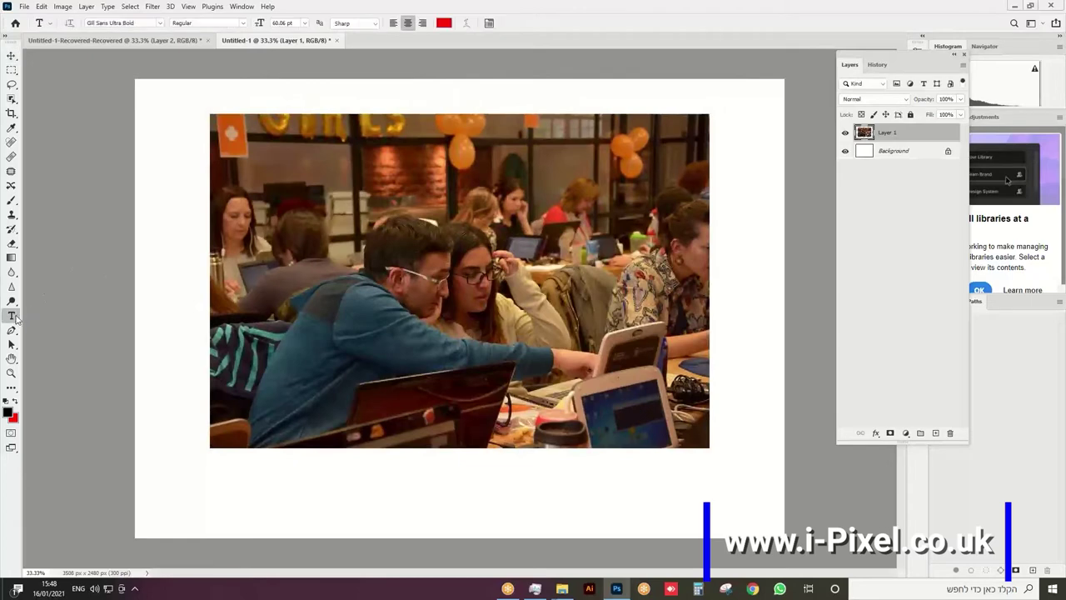
click(324, 265)
text(X)
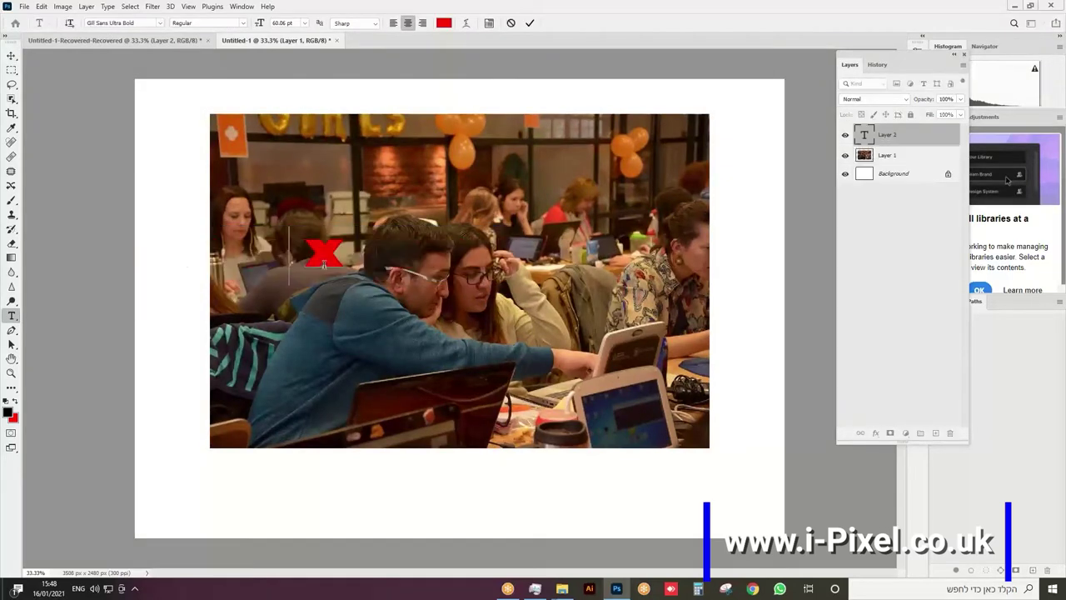
text(cxcx)
click(11, 55)
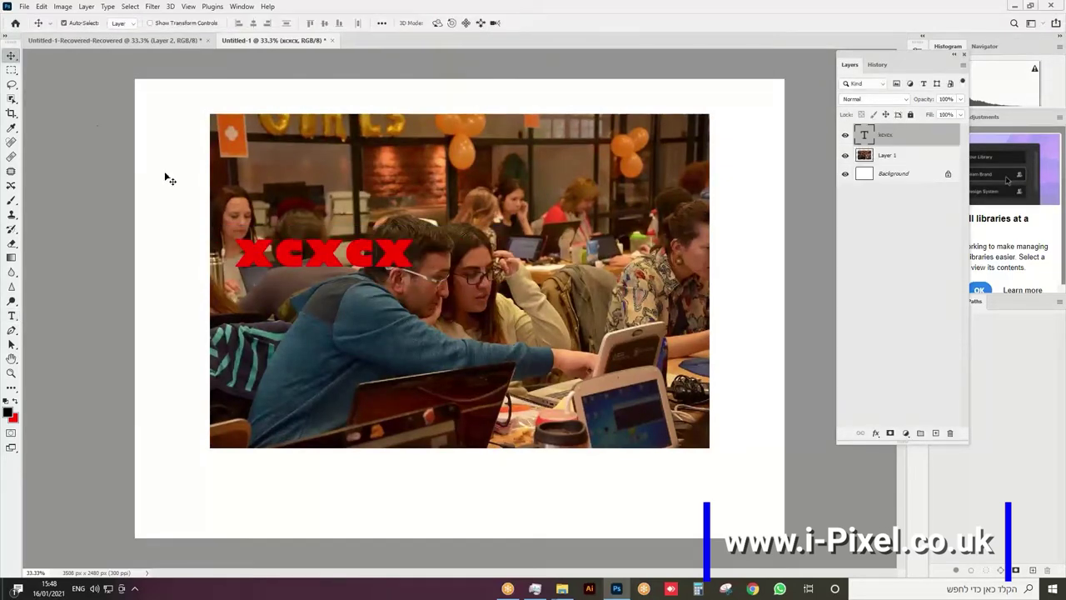
- Scale the xcxcx text to about 256% so it stretches across the photo's middle
key(ctrl+t)
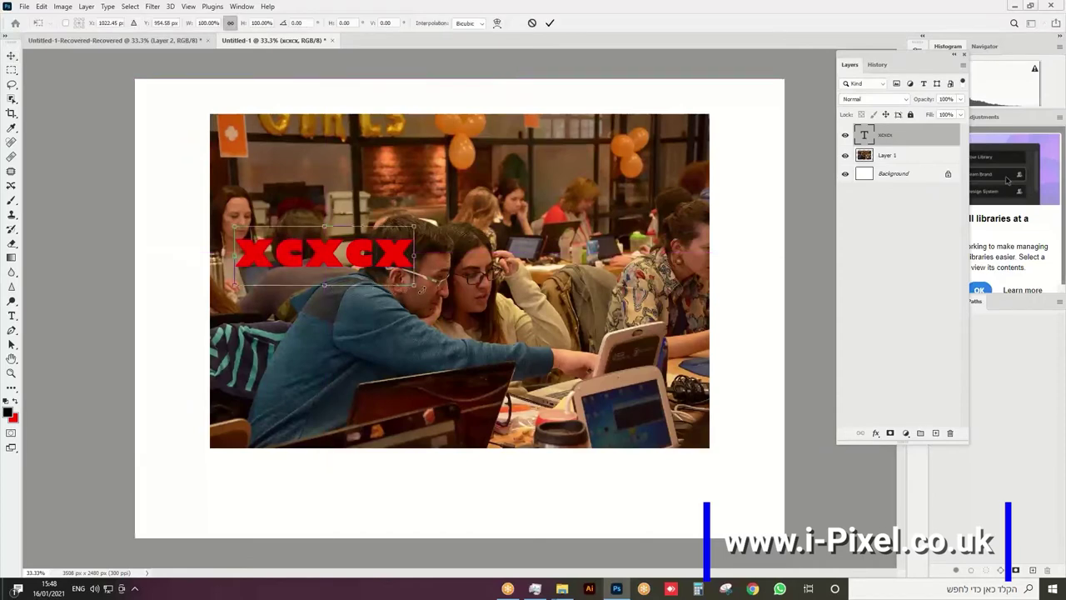
drag(422, 288, 656, 365)
drag(233, 227, 228, 223)
drag(658, 223, 693, 212)
key(Return)
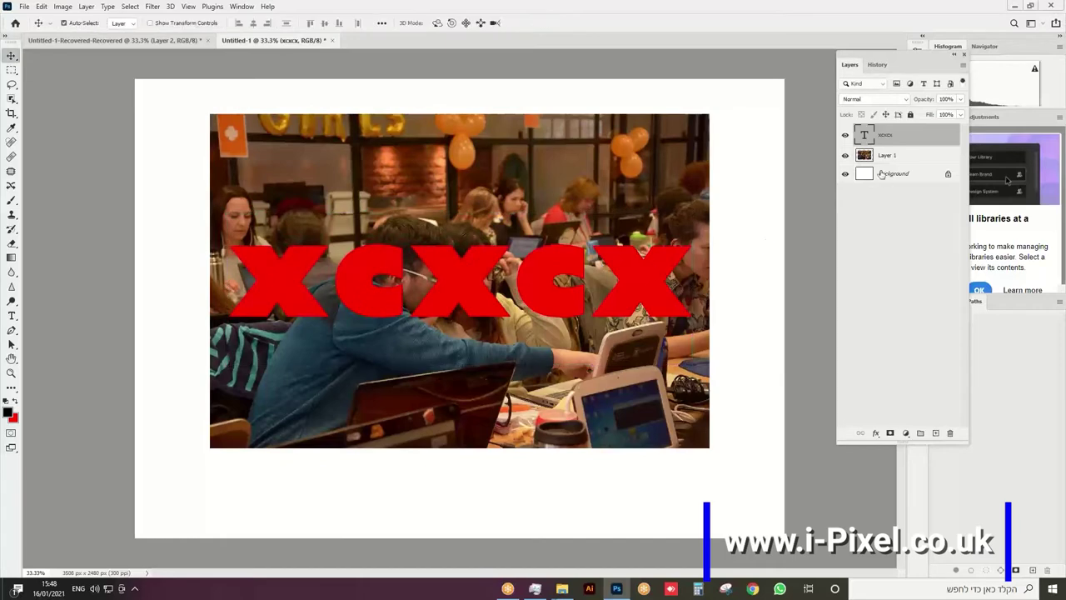
click(884, 161)
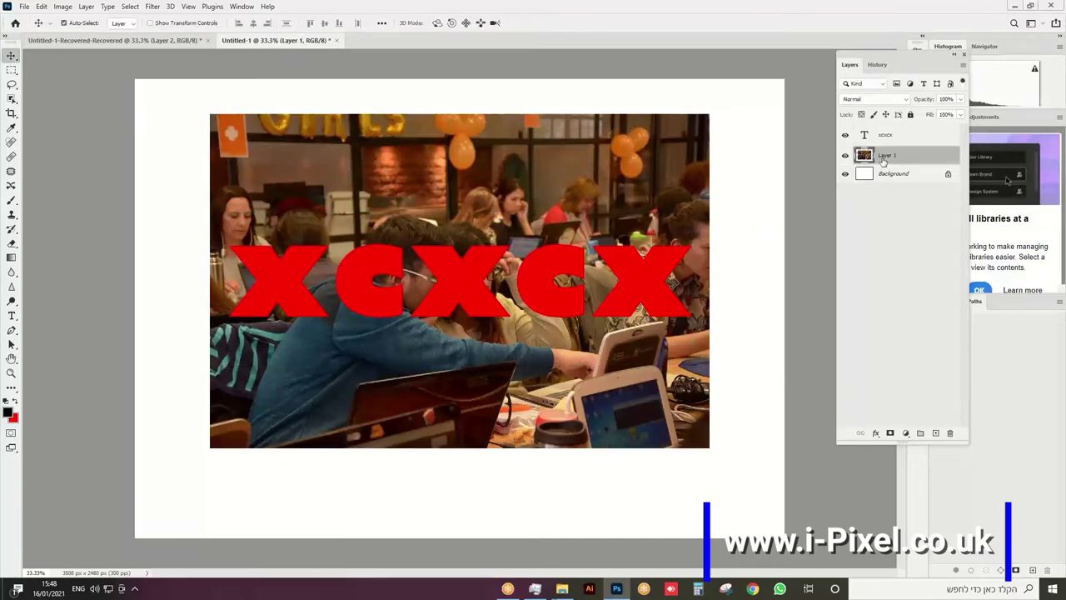
- Move Layer 1 above the text, clip it to the xcxcx letters, and reposition the photo inside them
drag(883, 162, 883, 130)
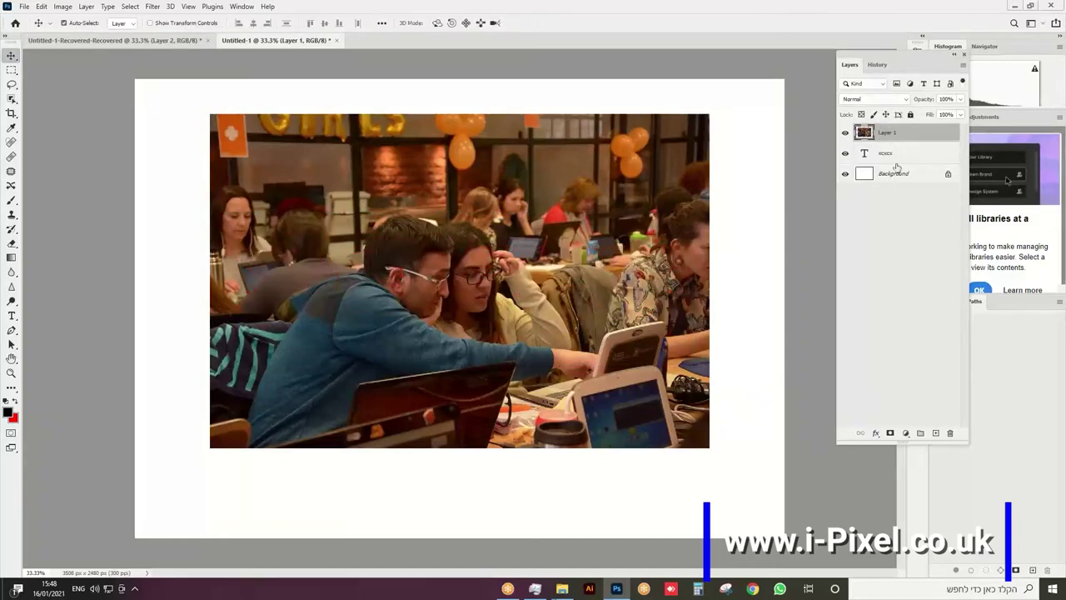
right_click(928, 135)
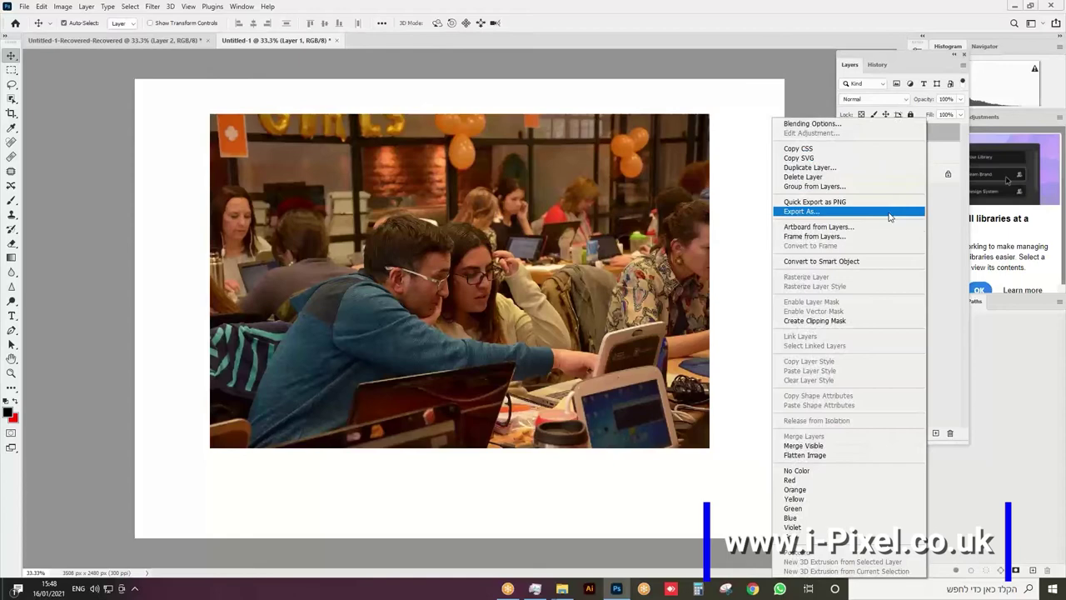
click(833, 320)
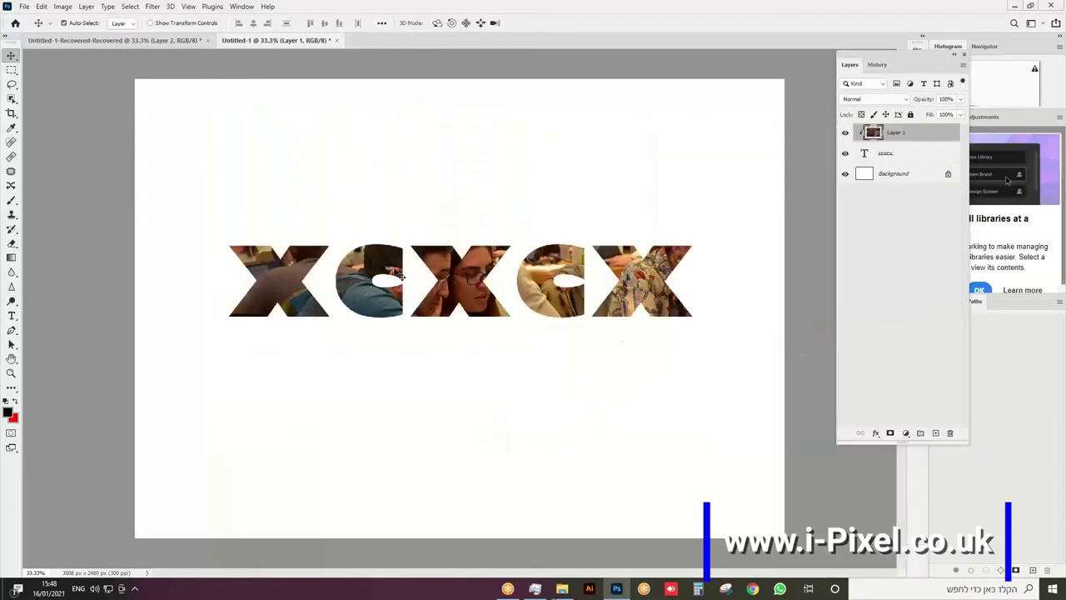
mouse_move(395, 270)
mouse_down()
mouse_move(377, 250)
mouse_move(391, 277)
mouse_move(384, 250)
mouse_move(371, 287)
mouse_move(385, 296)
mouse_move(376, 269)
mouse_move(403, 285)
mouse_up()
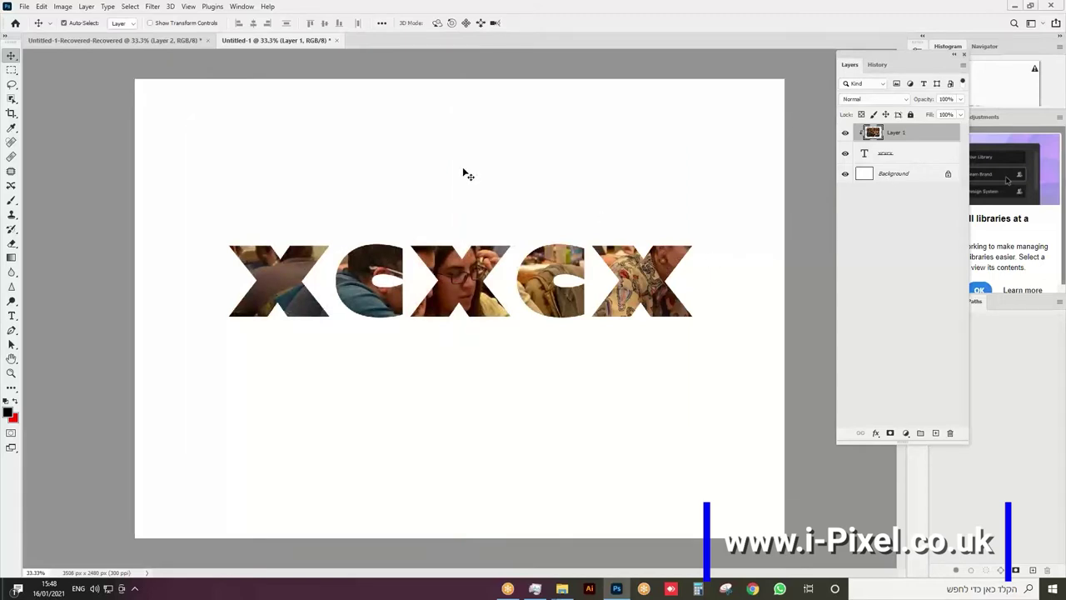
- Add empty Layer 2 and select a wide rectangular strip across the tops of the letters
click(933, 433)
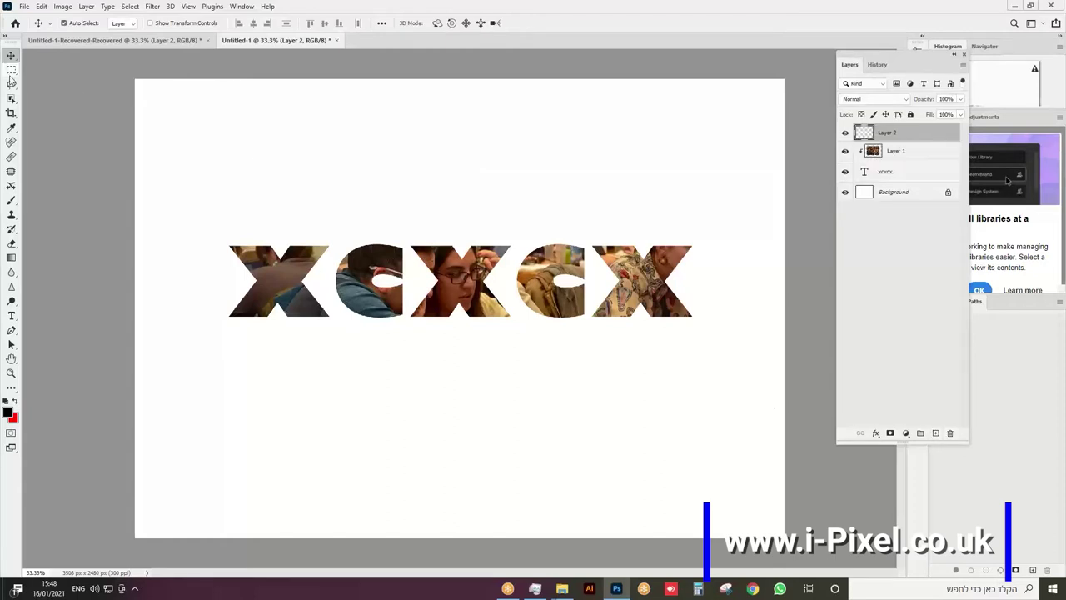
click(12, 70)
drag(174, 219, 722, 251)
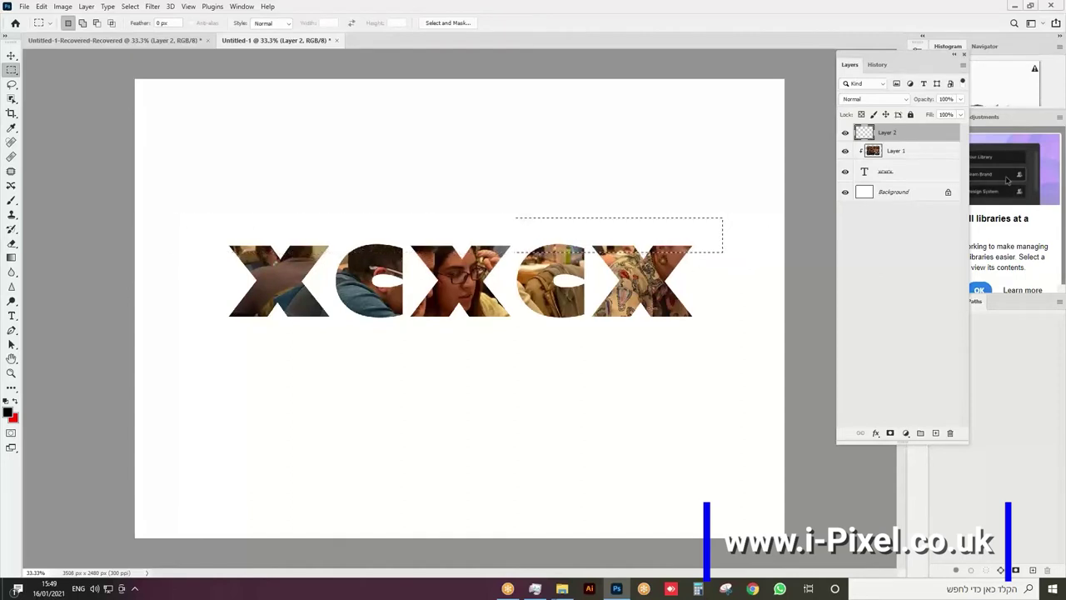
right_click(435, 230)
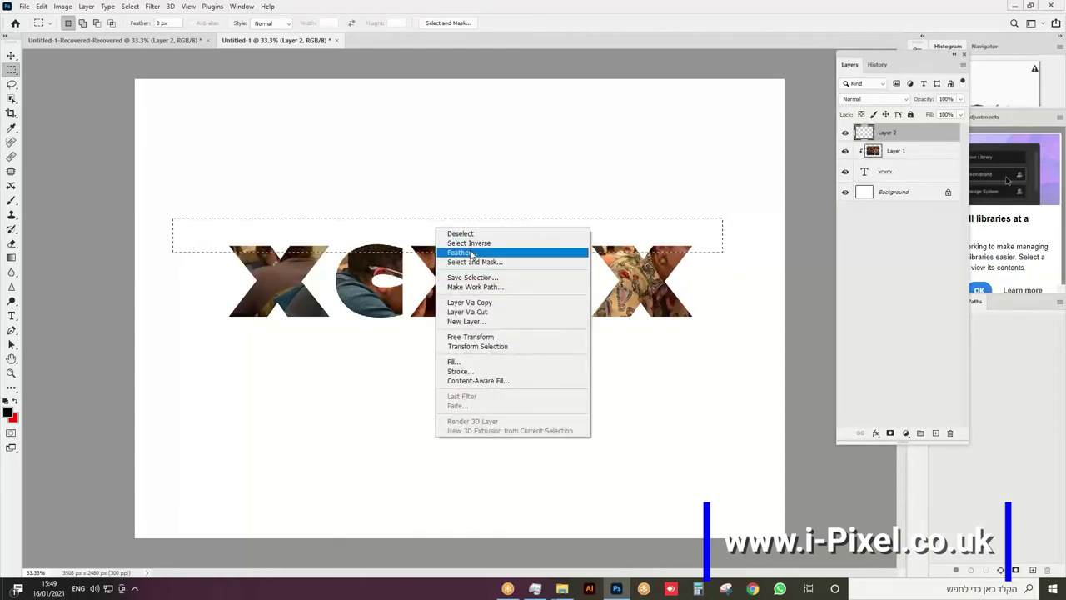
- Feather the strip selection by 50 pixels and fill it with black on Layer 2
click(470, 253)
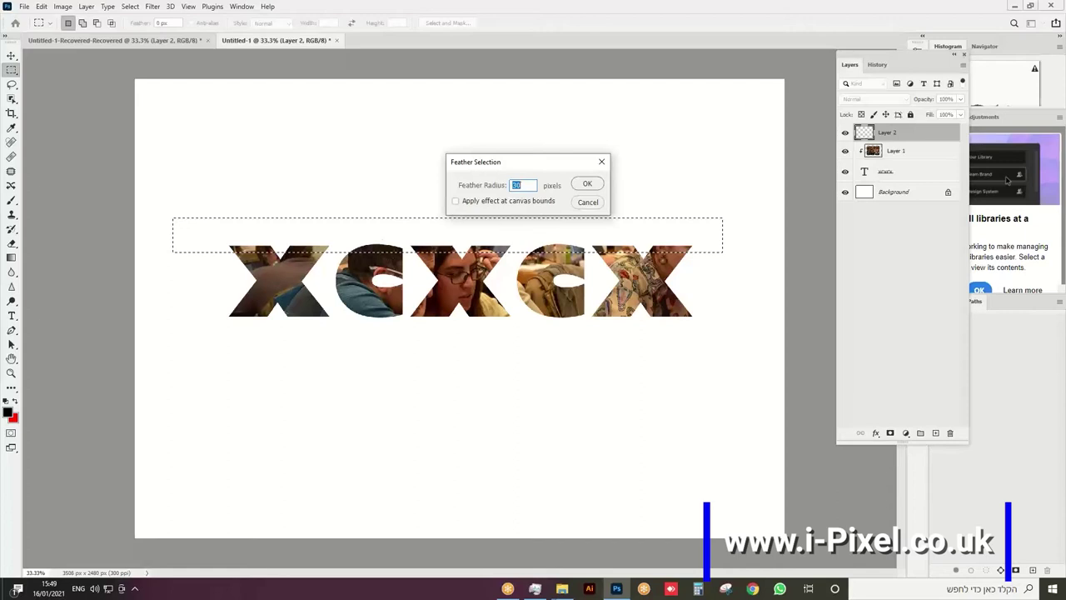
key(Return)
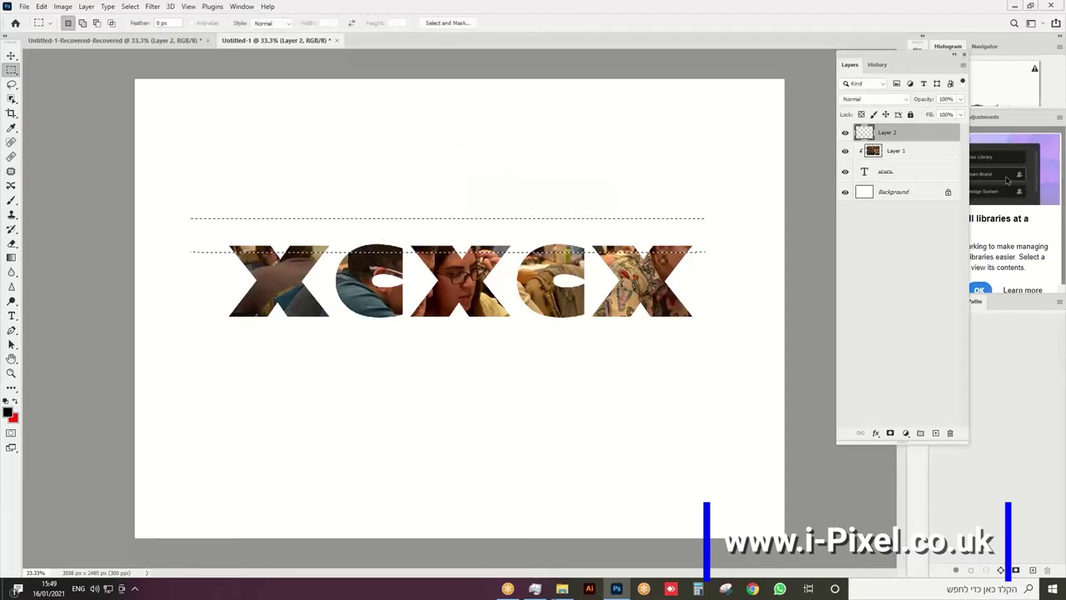
right_click(379, 234)
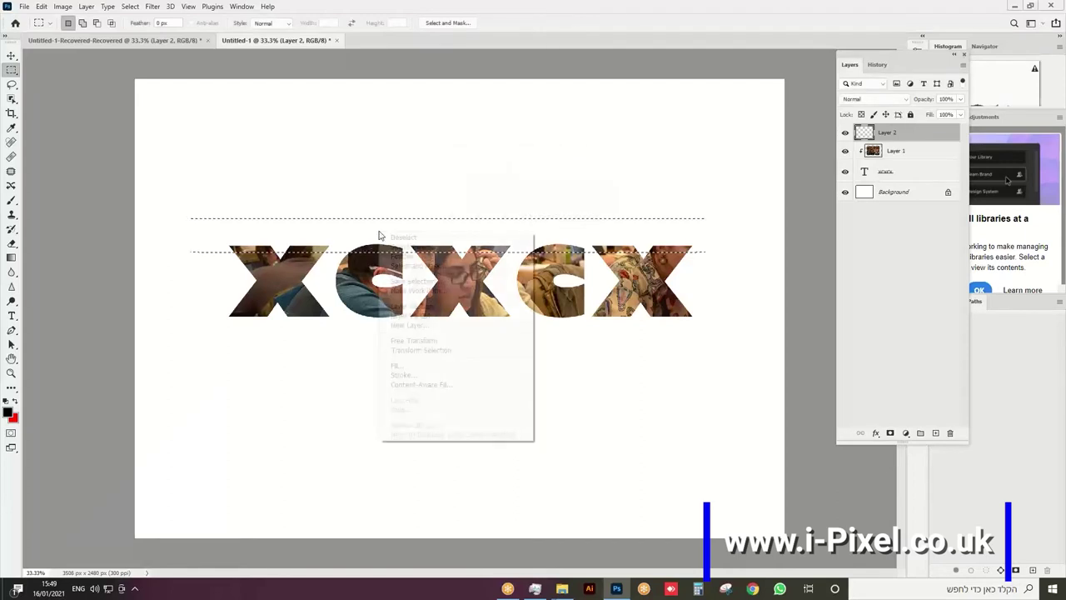
click(397, 365)
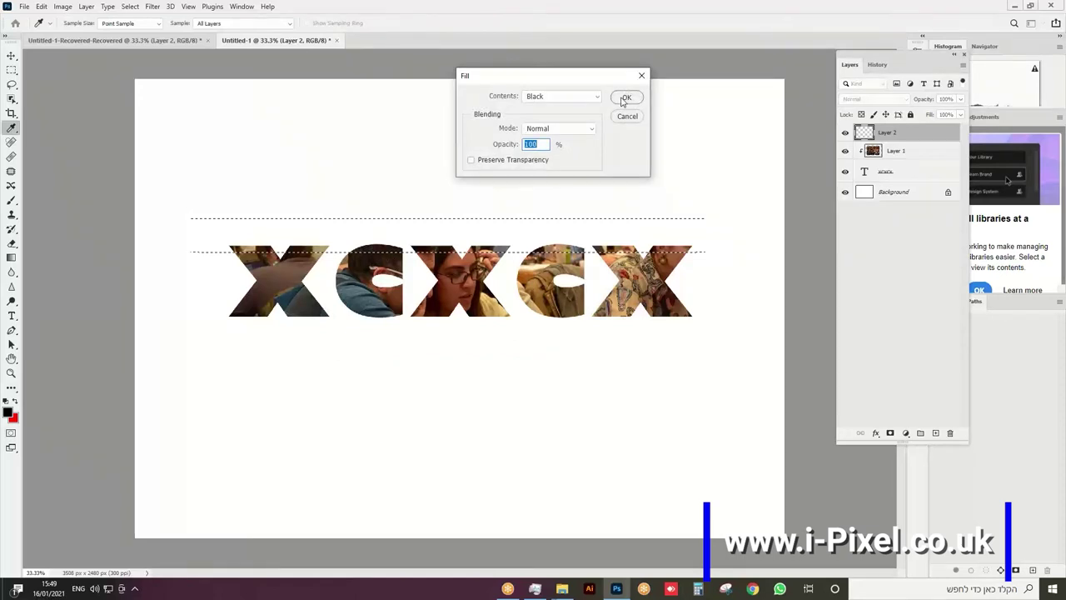
click(589, 100)
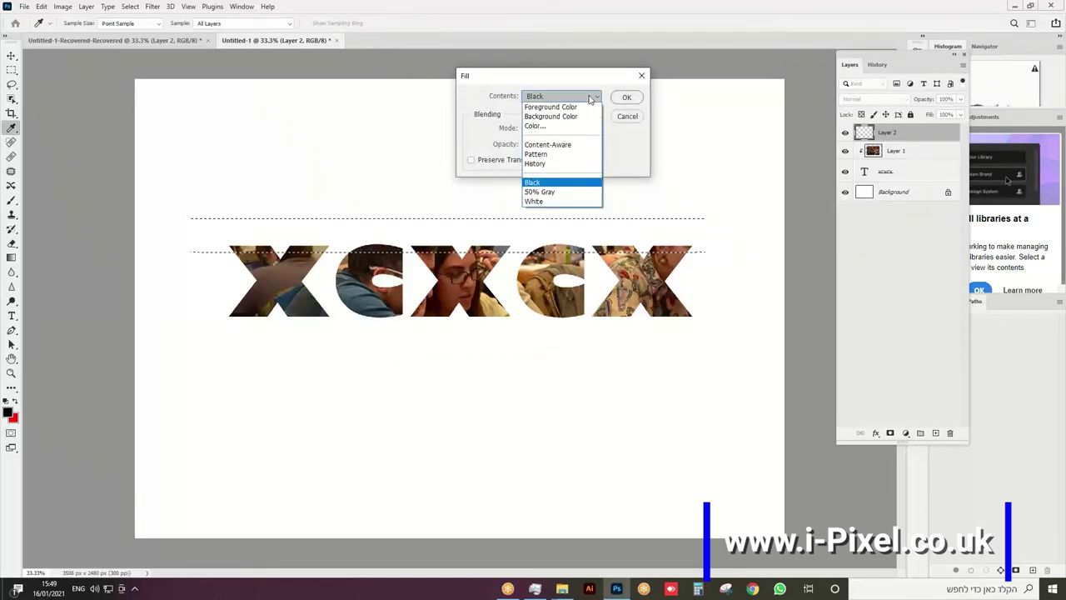
click(590, 99)
click(625, 98)
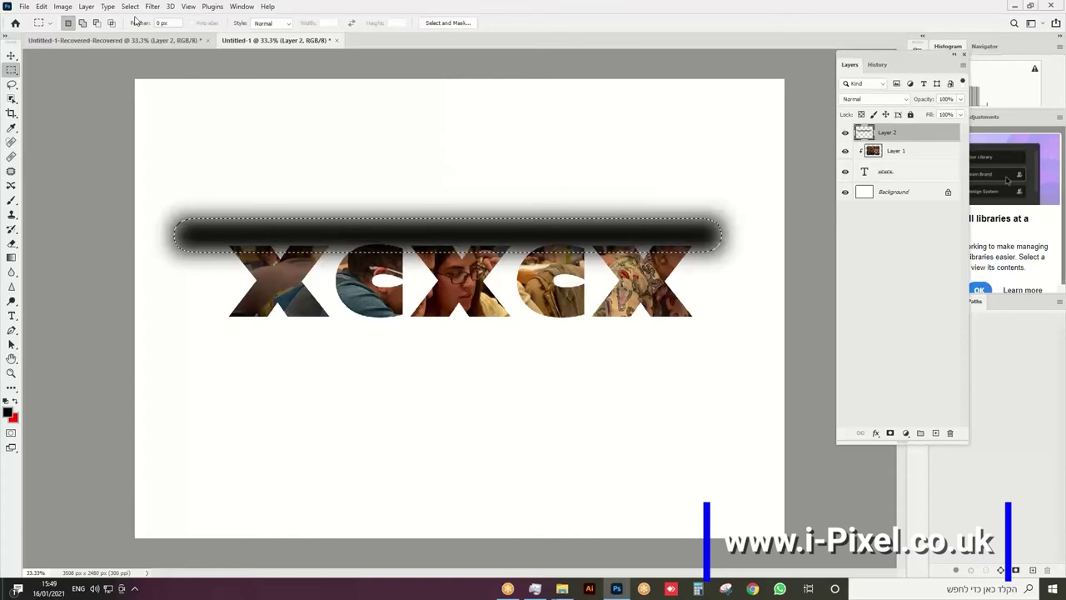
click(130, 6)
- Deselect, duplicate the black bar beneath the letters as Layer 2 copy, and fine-tune both bars' positions
click(196, 30)
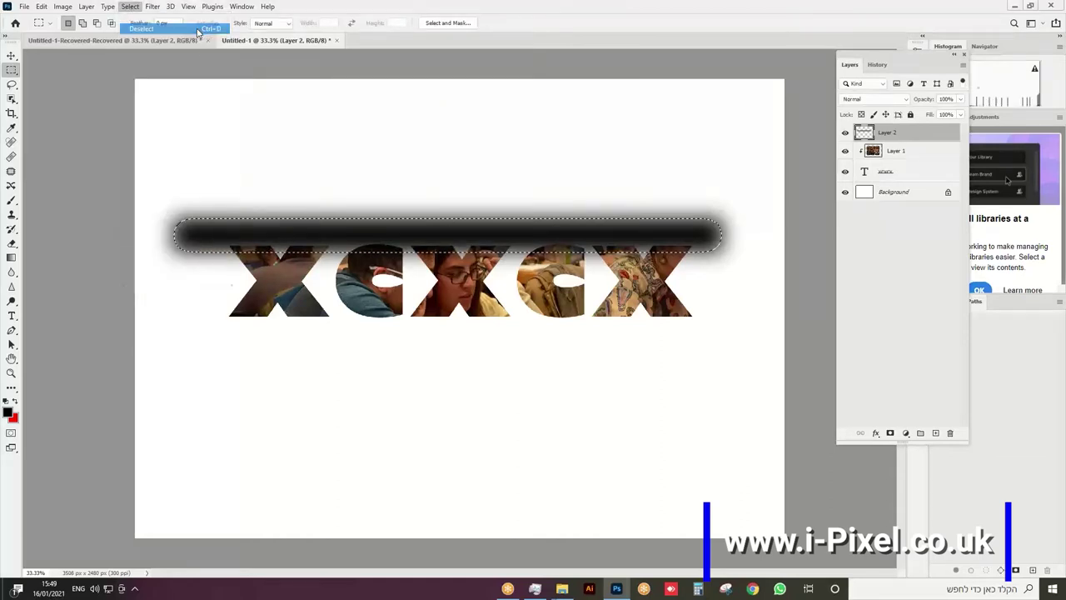
click(12, 57)
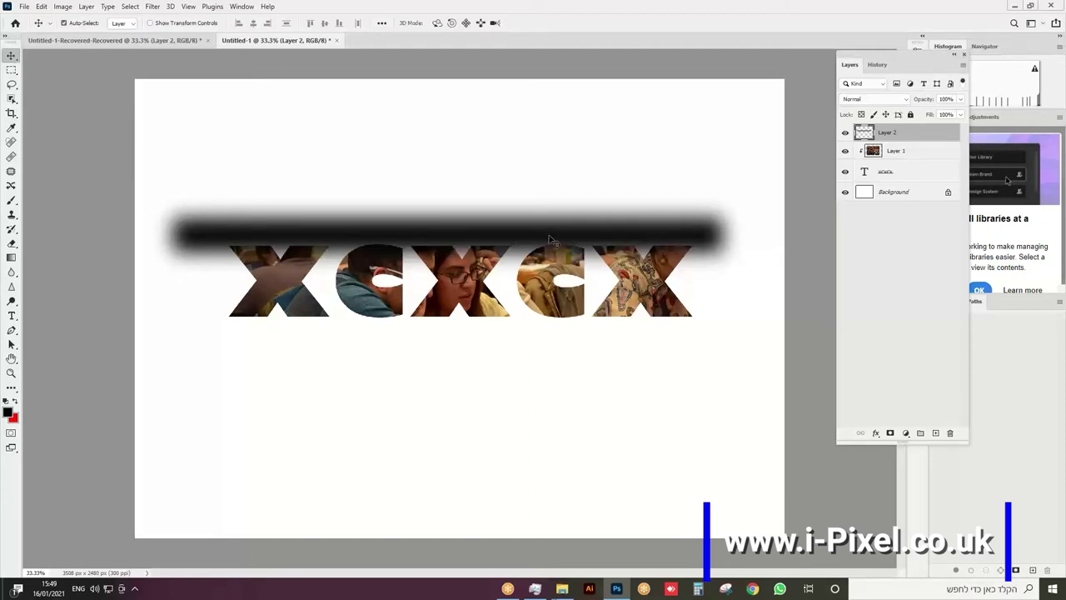
drag(546, 240, 550, 312)
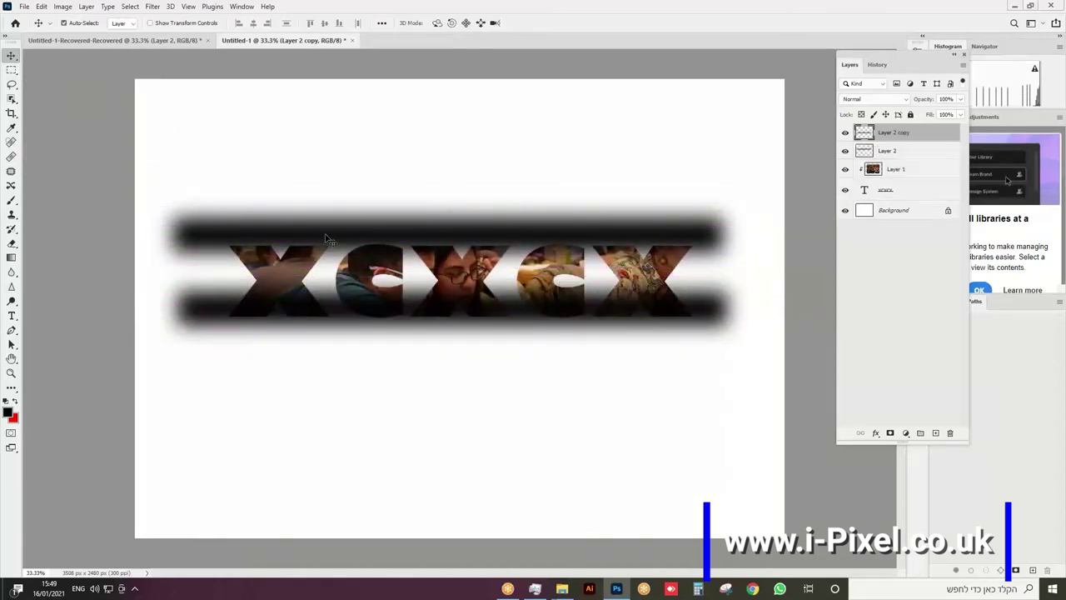
drag(329, 240, 329, 247)
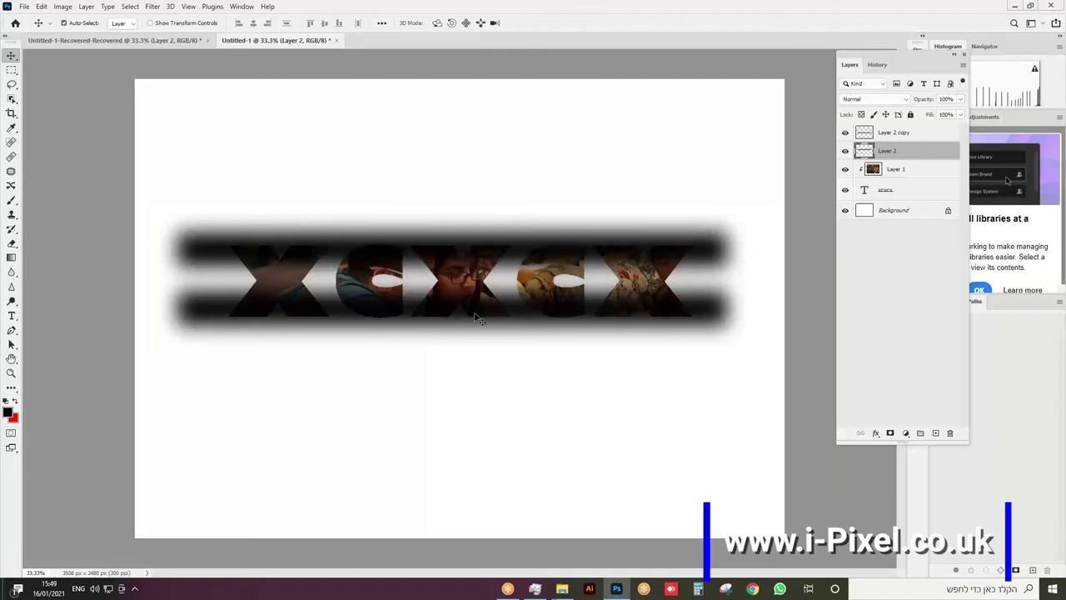
drag(483, 316, 481, 315)
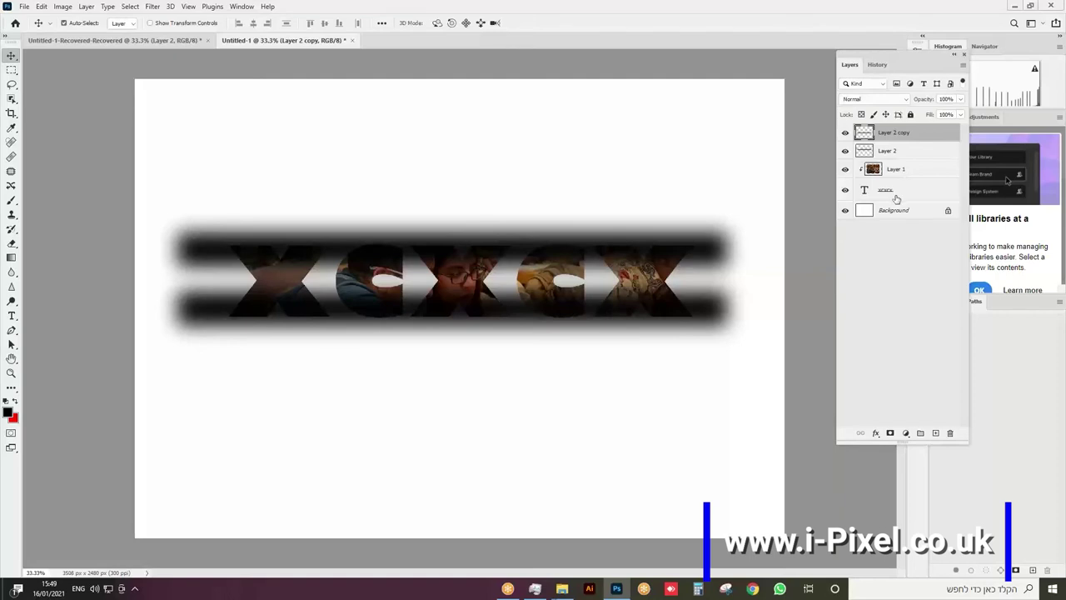
- Clip Layer 2 copy and then Layer 2 to the xcxcx text layer
right_click(911, 133)
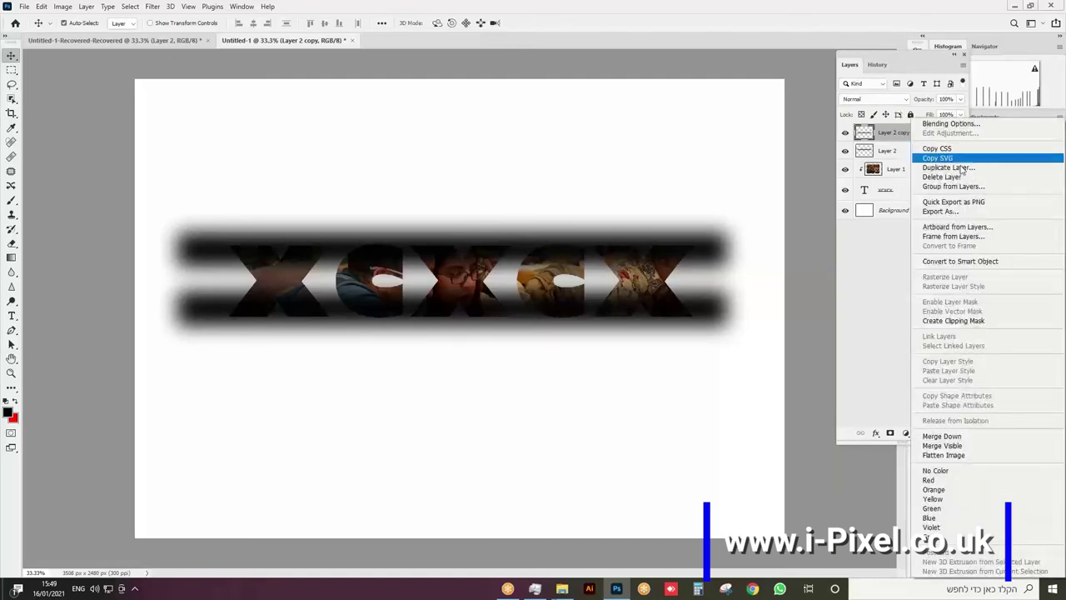
click(961, 321)
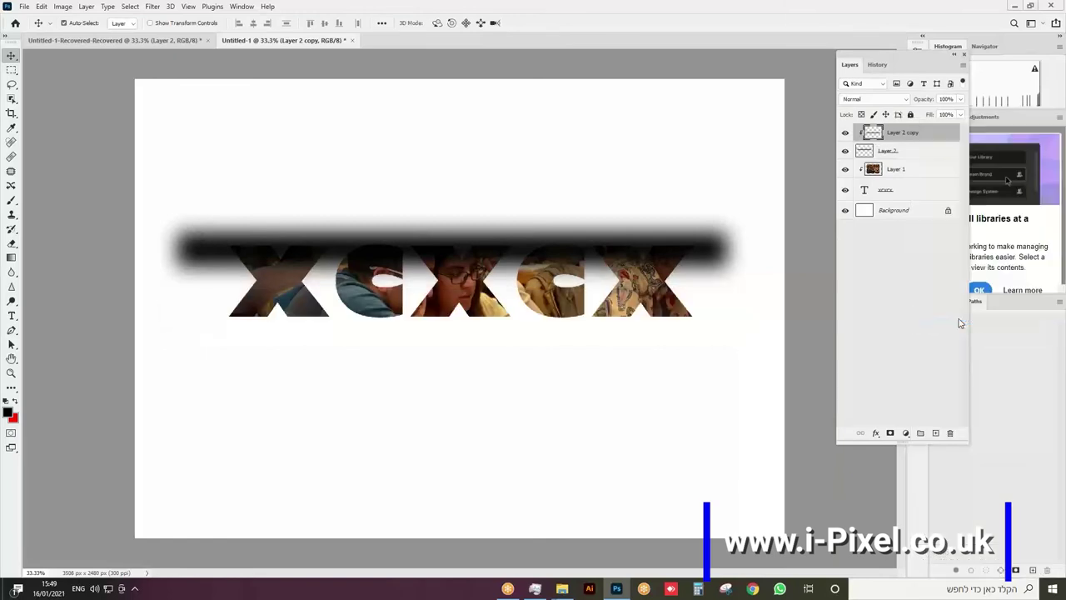
click(912, 154)
right_click(913, 154)
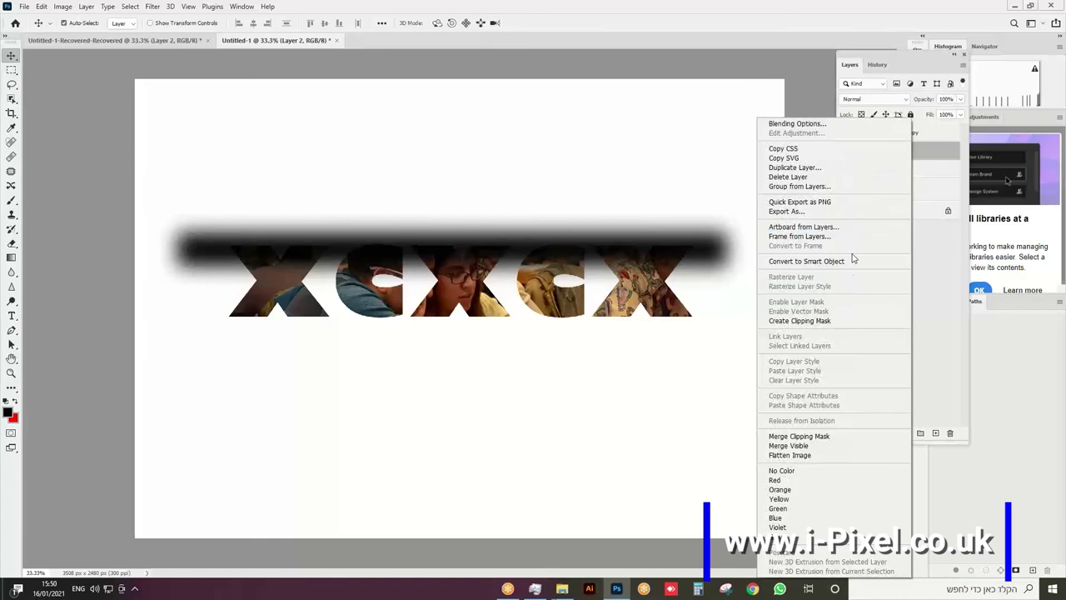
click(846, 320)
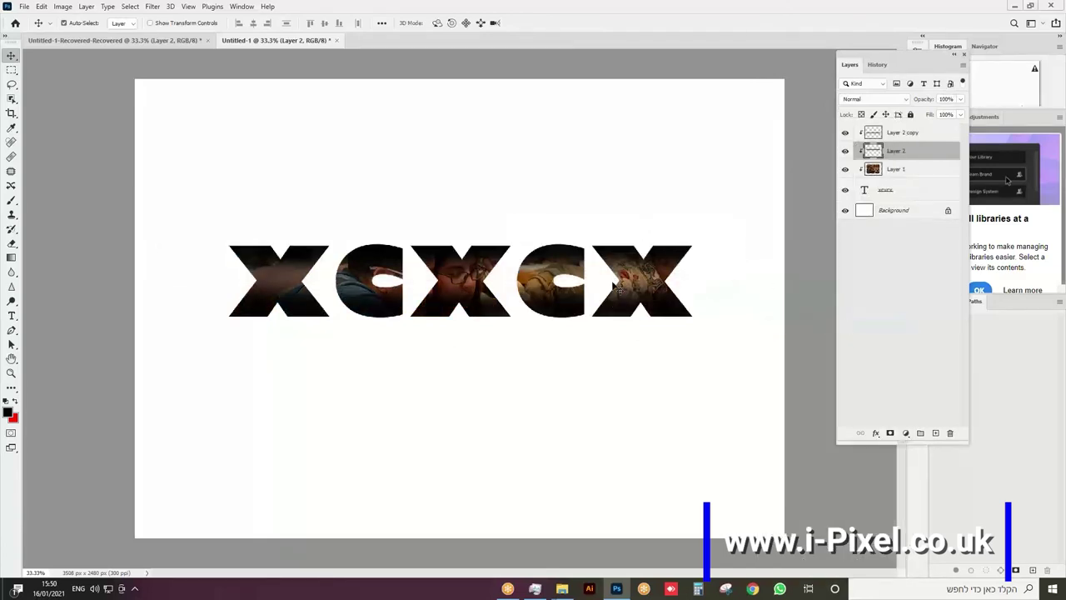
- Zoom to 100% and set Layer 2's opacity to 72%
key(ctrl+plus)
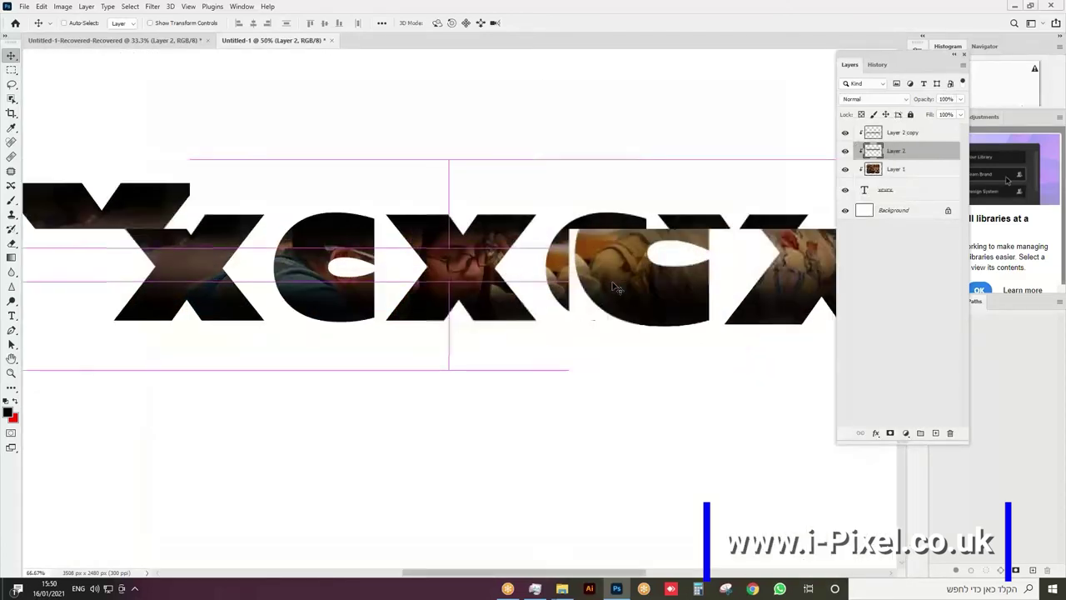
key(ctrl+plus)
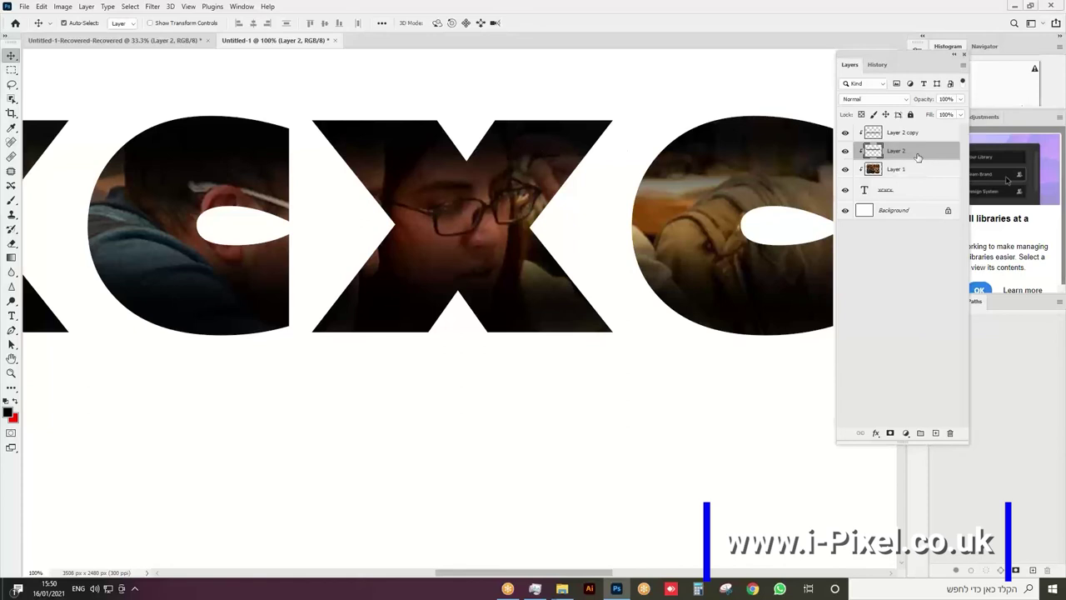
click(960, 100)
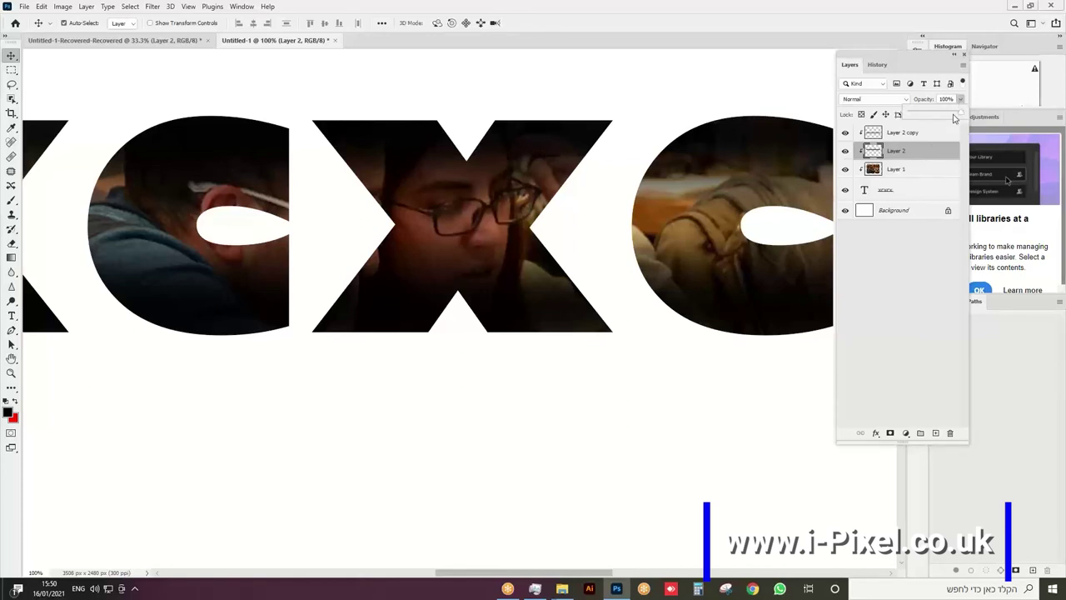
drag(954, 118, 949, 118)
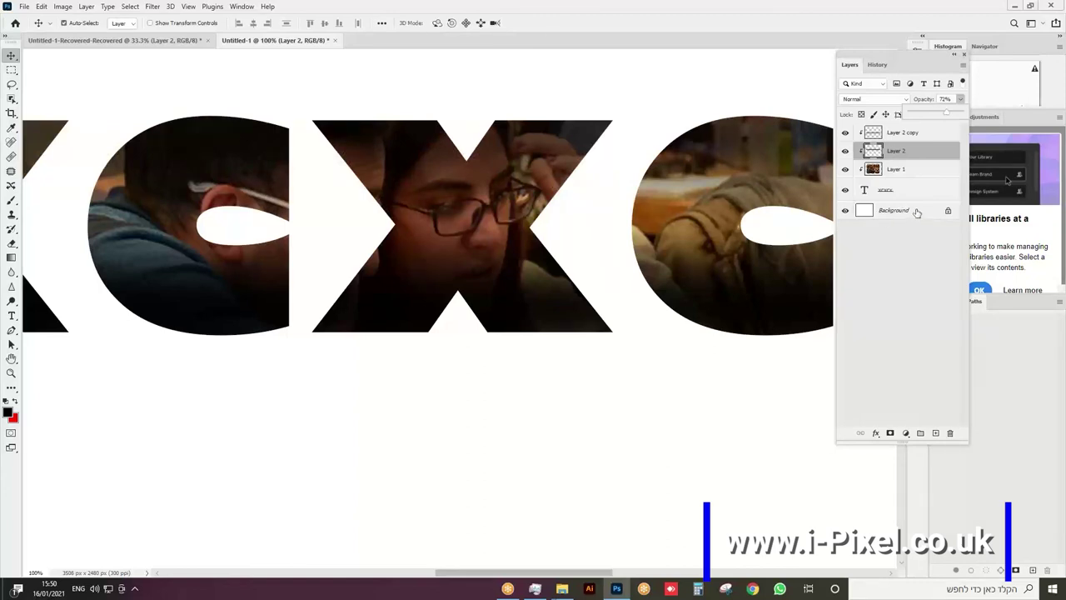
- Add Layer 3 above the Background, fill it with solid black, and fit the canvas on screen
click(917, 212)
click(935, 434)
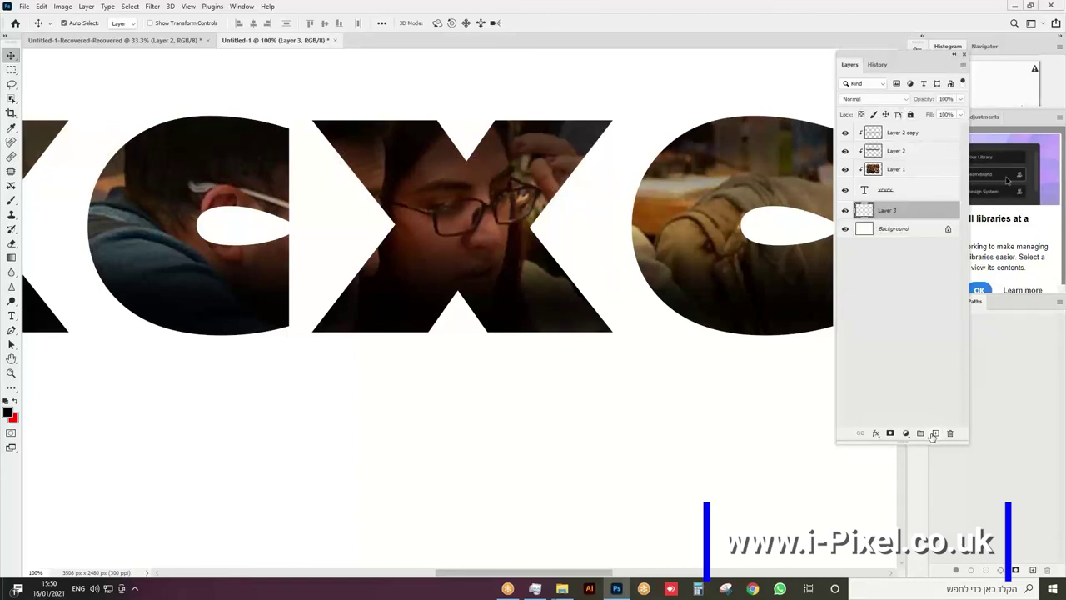
key(i)
key(shift+F5)
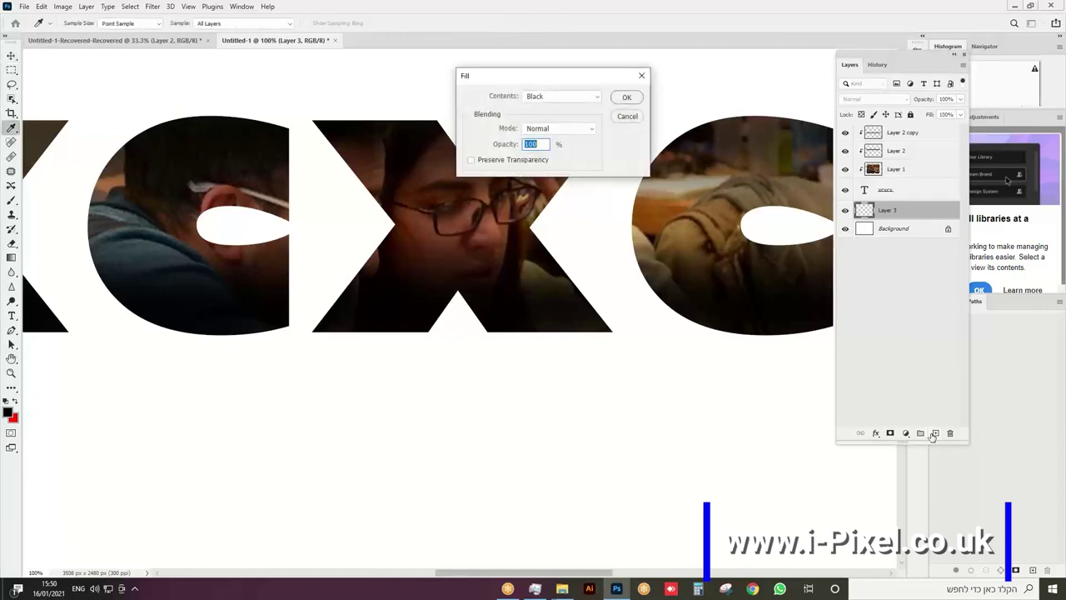
click(627, 98)
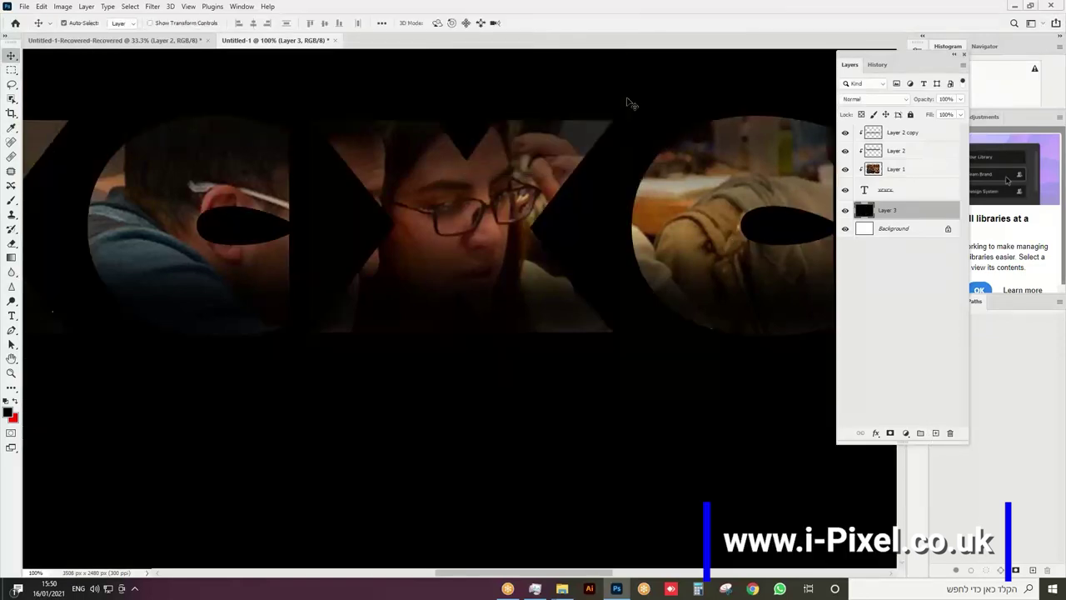
key(v)
key(ctrl+0)
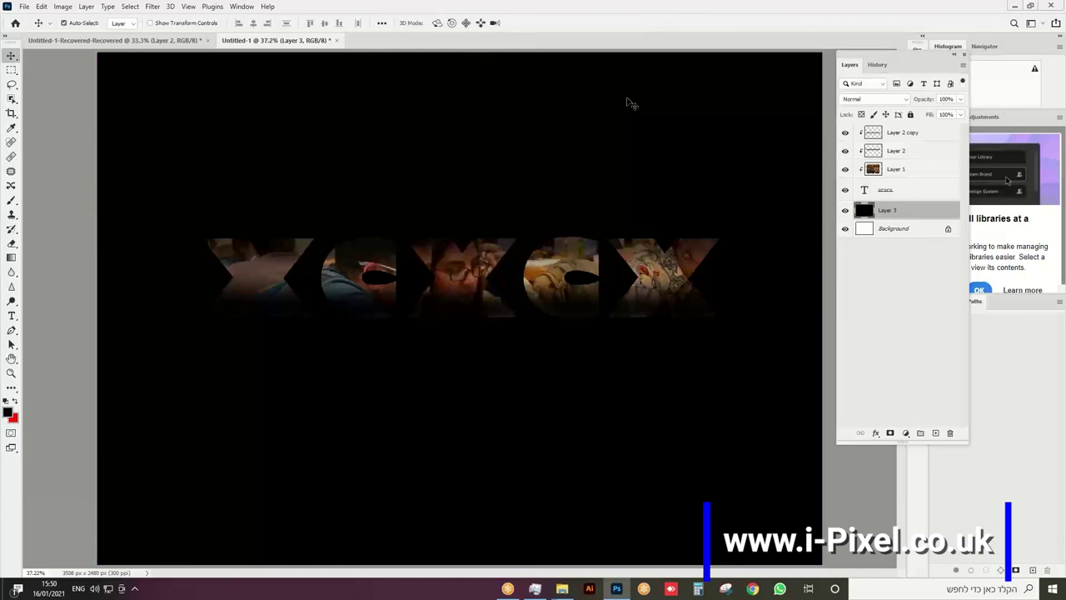